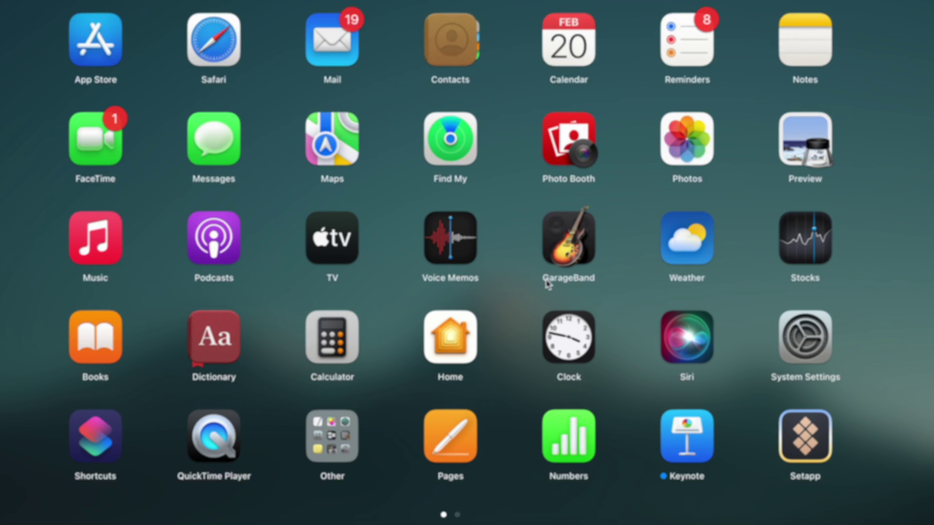
left_click(581, 337)
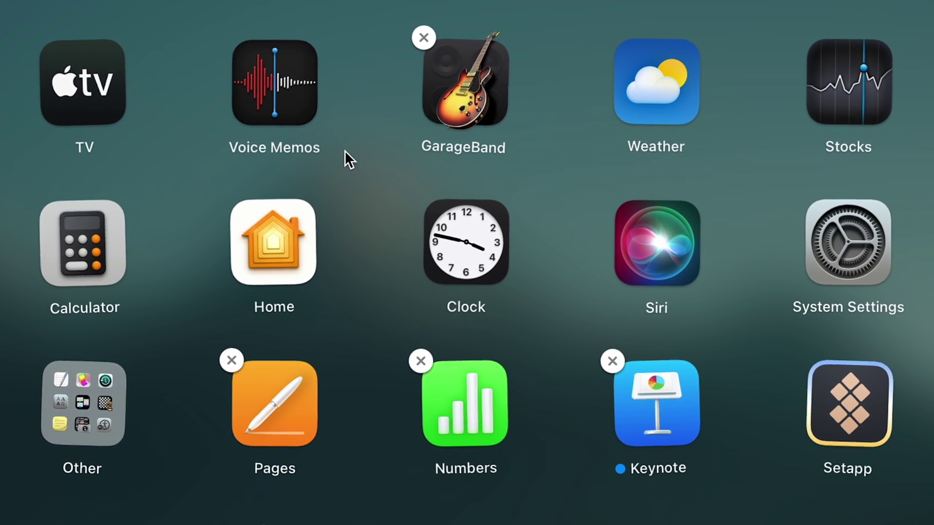
left_click(359, 194)
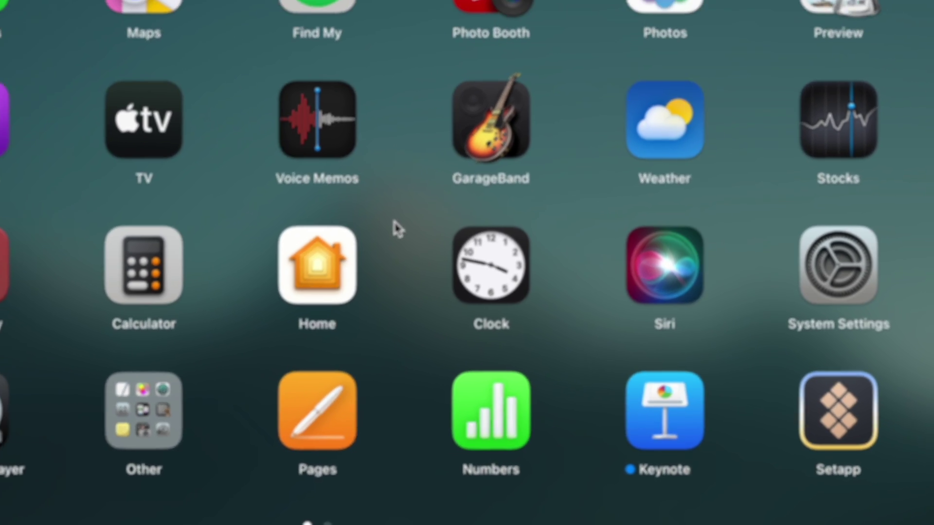
key("alt")
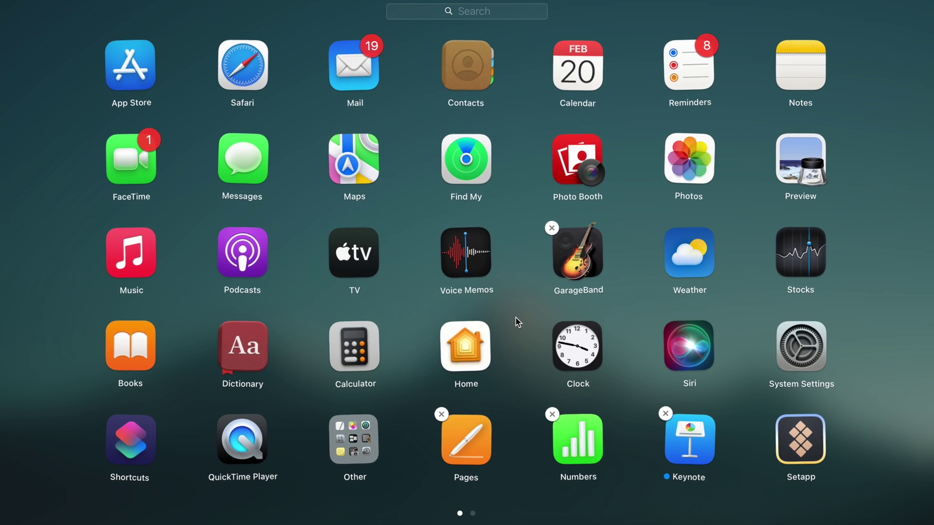
left_click(515, 317)
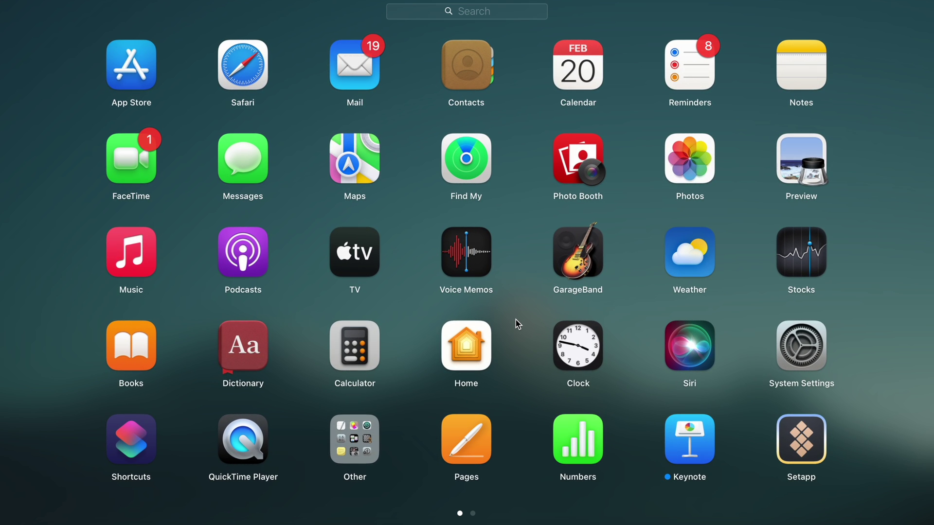
left_click(578, 356)
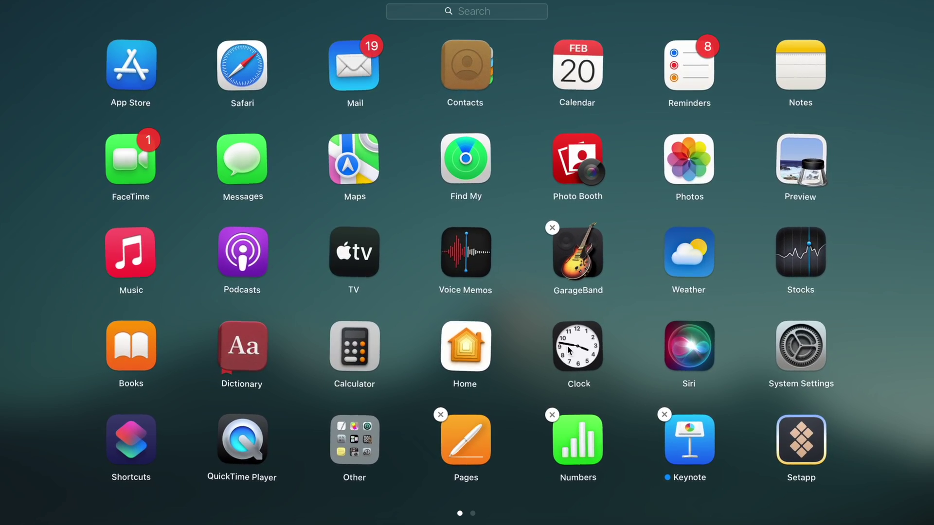
left_click(535, 319)
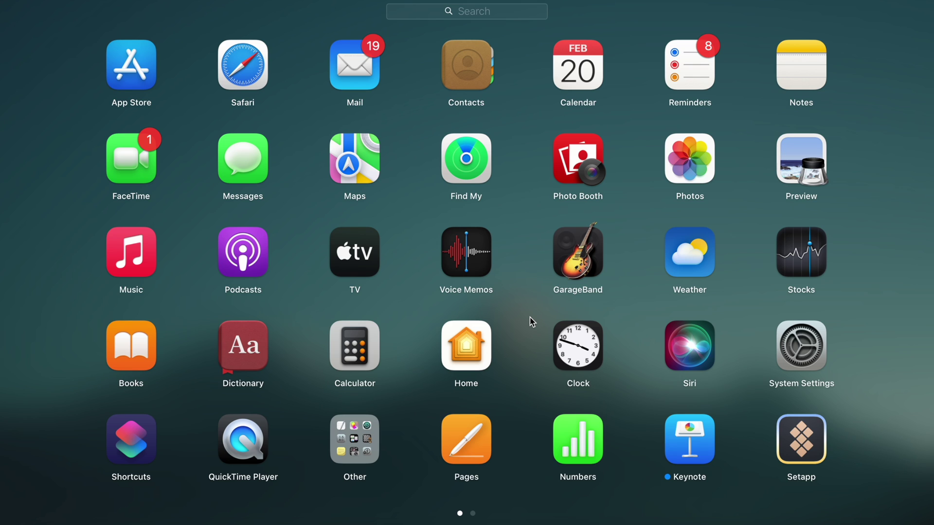
- Group Pages, Numbers and Keynote into a Productivity folder, then move to the second Launchpad page
left_click_drag(445, 439, 557, 443)
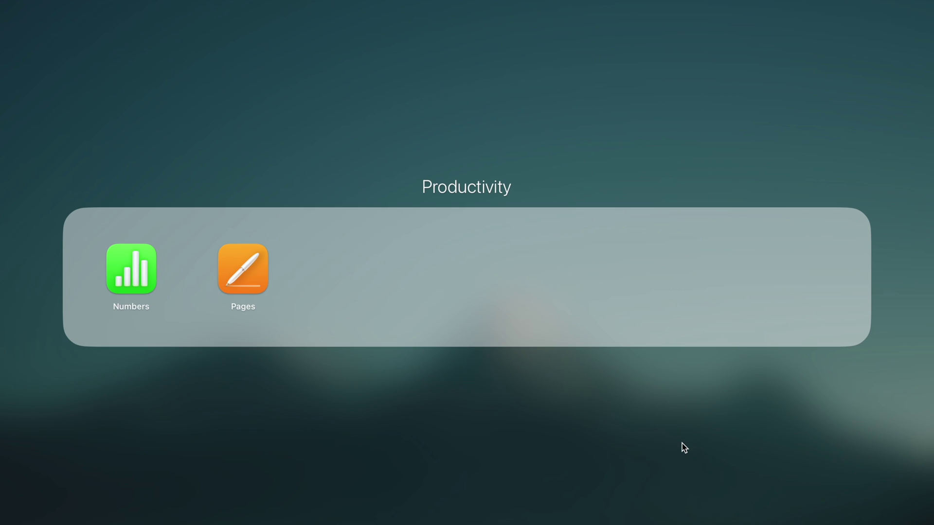
left_click(681, 448)
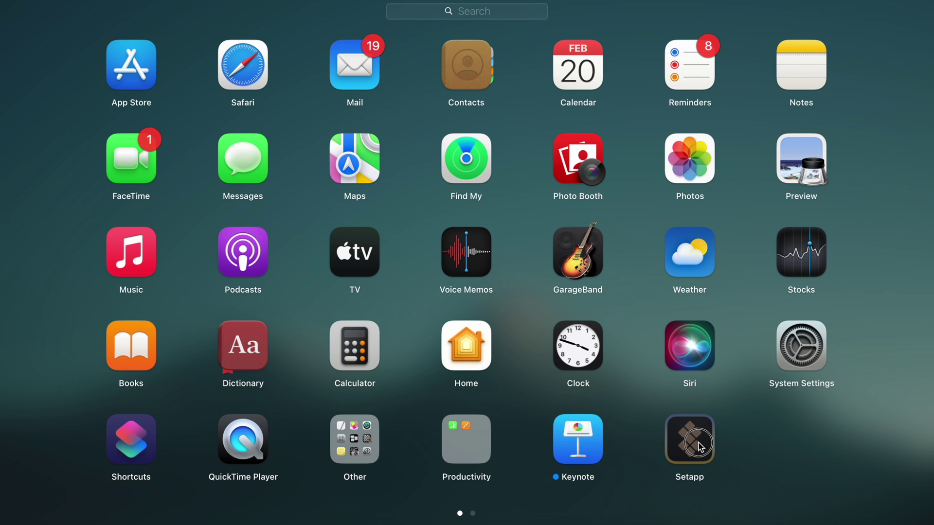
left_click_drag(681, 447, 670, 451)
left_click_drag(591, 442, 582, 463)
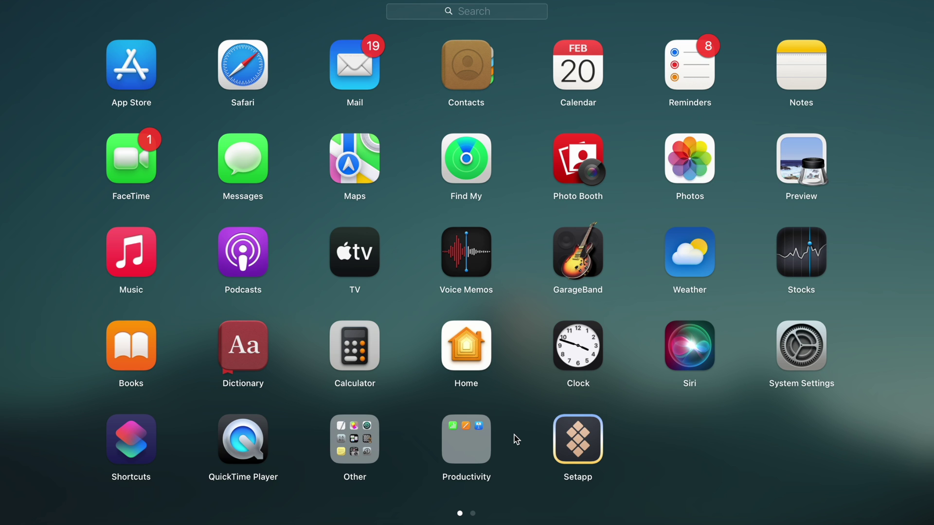
scroll(515, 435, "right", 5)
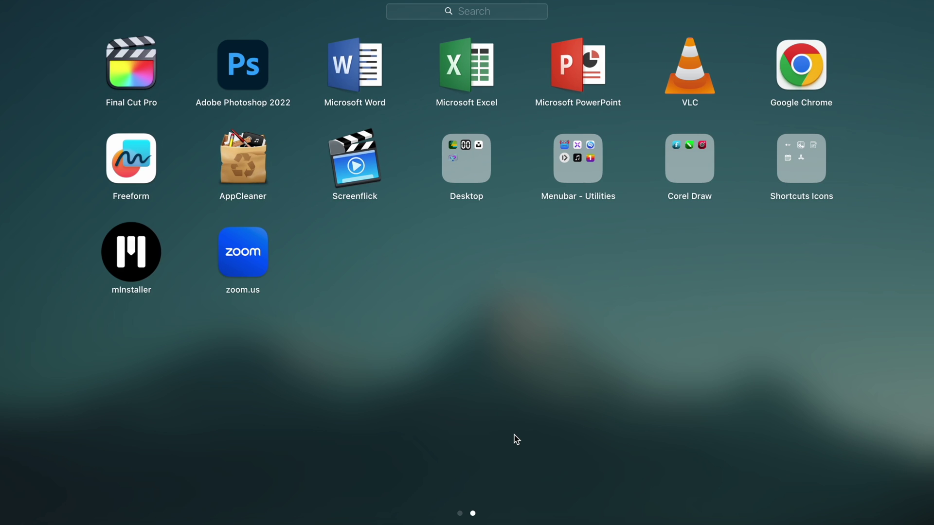
- Check whether zoom.us can be deleted in jiggle mode, exit it, and close Launchpad
left_click(245, 265)
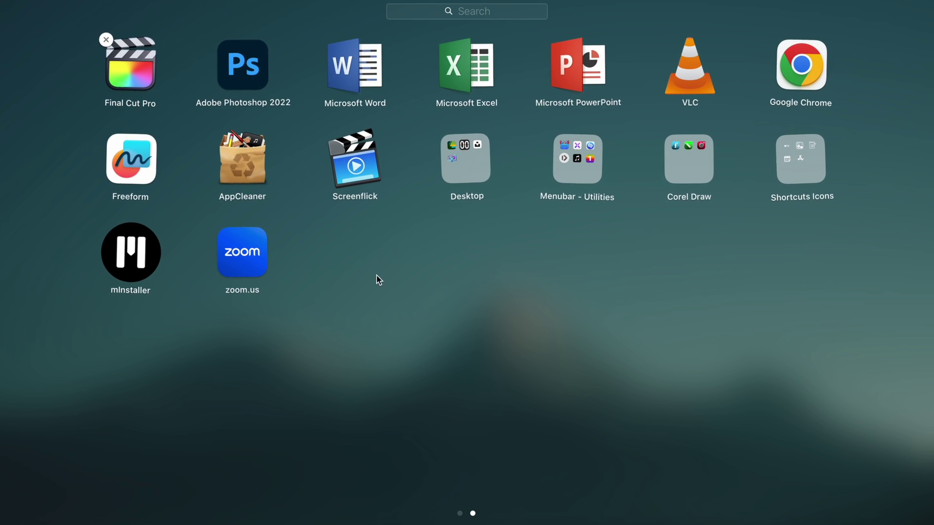
left_click(375, 251)
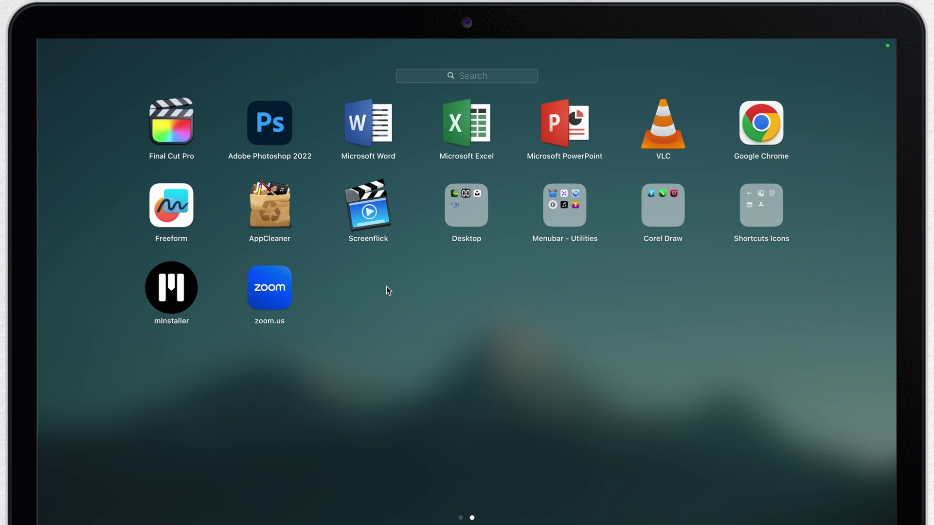
left_click(386, 285)
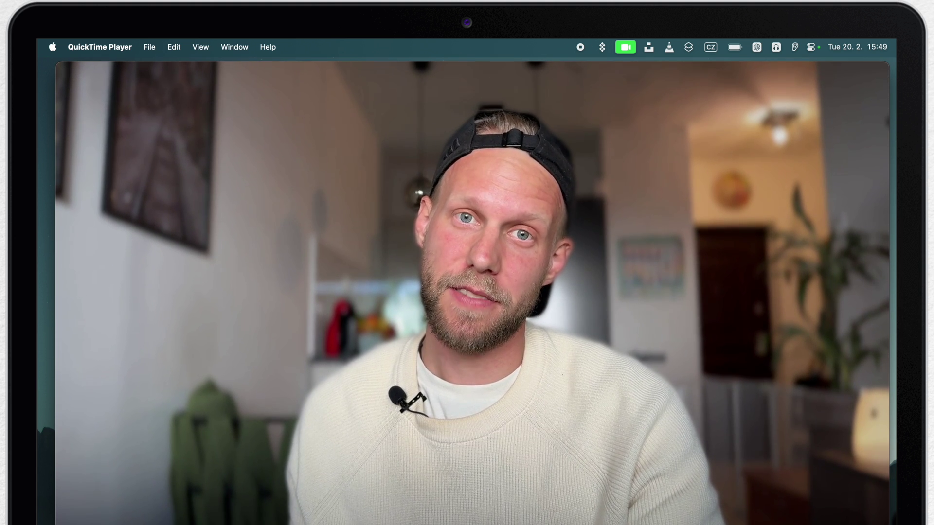
- Shrink the QuickTime window into a corner and open a new Finder window on Macintosh HD
left_click_drag(58, 521, 585, 362)
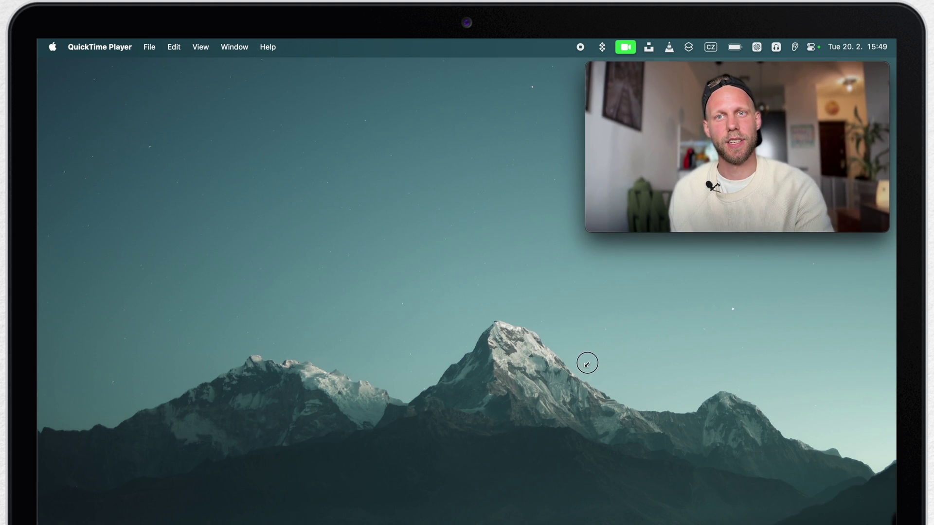
left_click(431, 390)
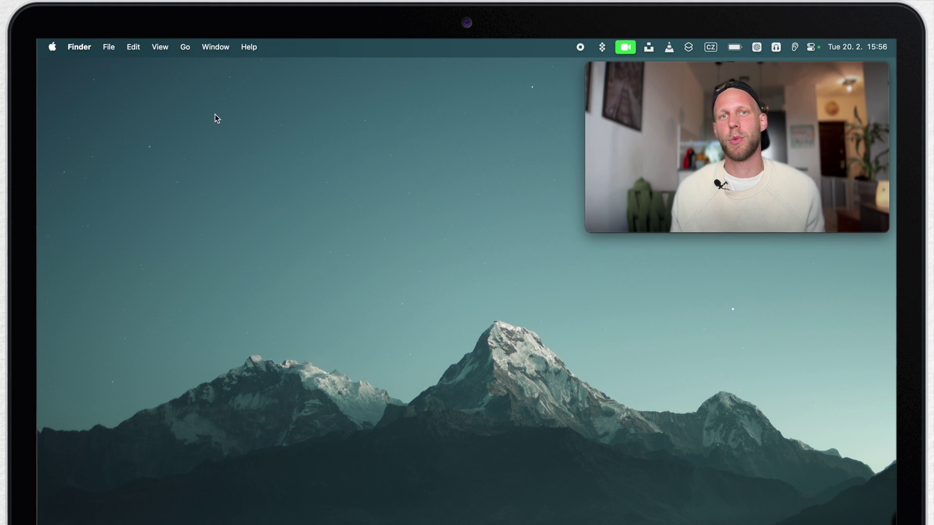
left_click(183, 46)
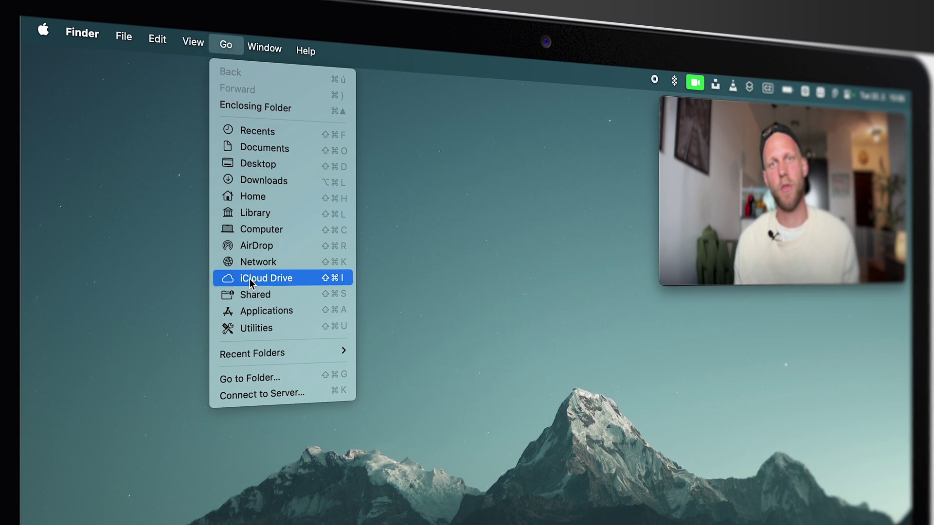
left_click(428, 267)
key("super+space")
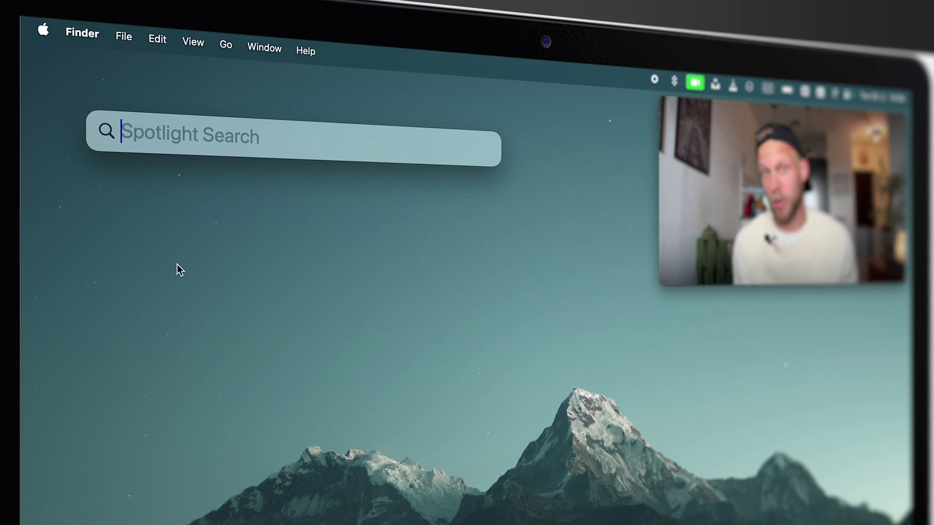
left_click(436, 272)
key("super+n")
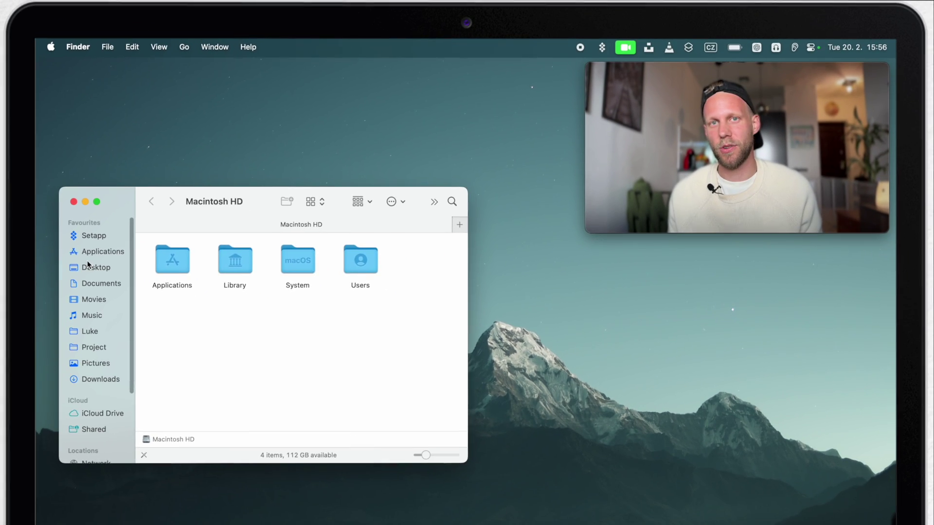
- Show the Applications folder in Finder and select zoom.us near the bottom of the list
left_click(98, 251)
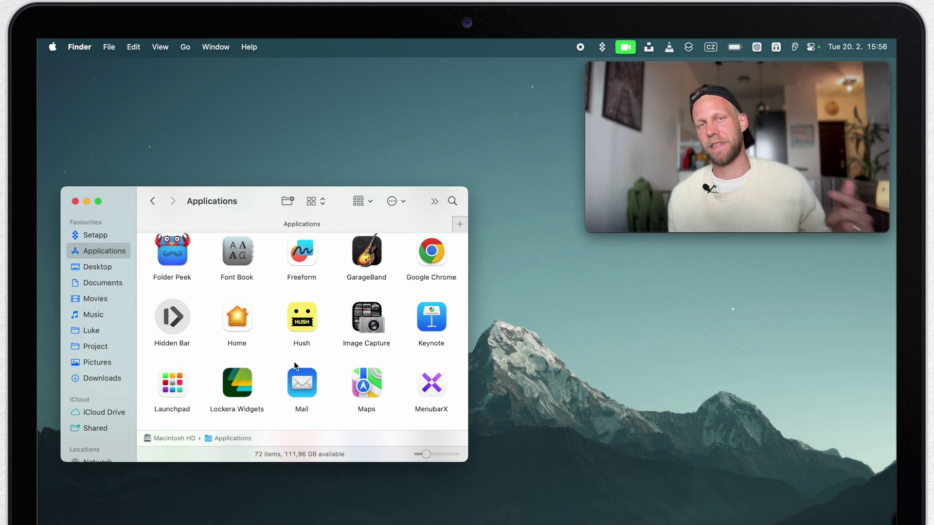
scroll(178, 311, "down", 15)
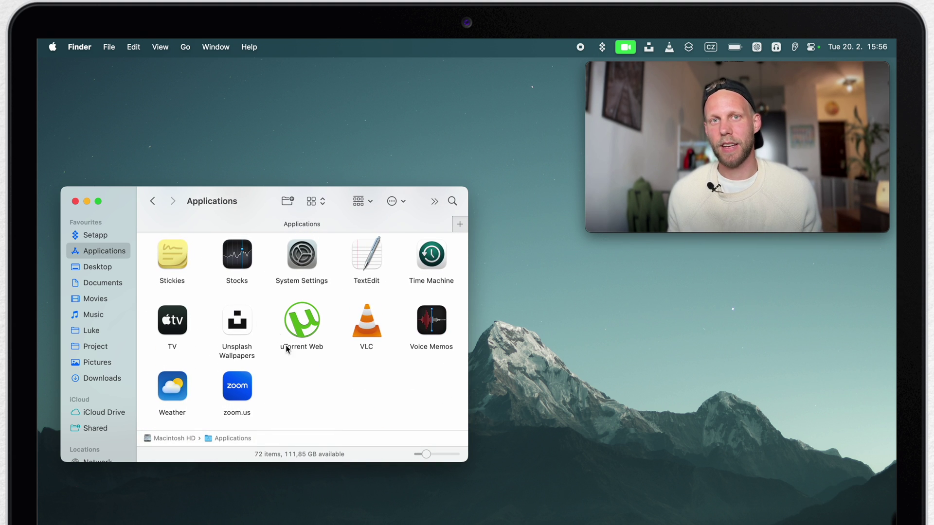
left_click(244, 384)
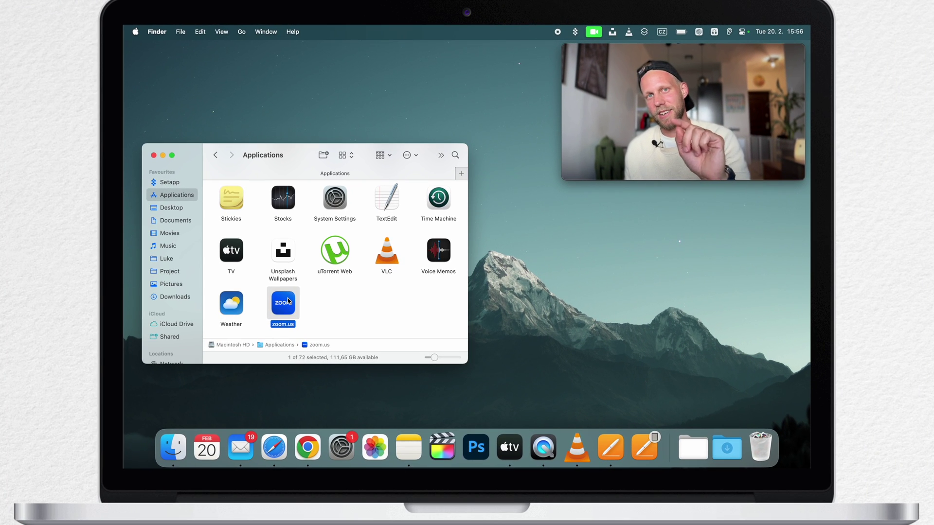
- Drag zoom.us from Applications onto the Trash in the Dock
left_click_drag(288, 301, 757, 414)
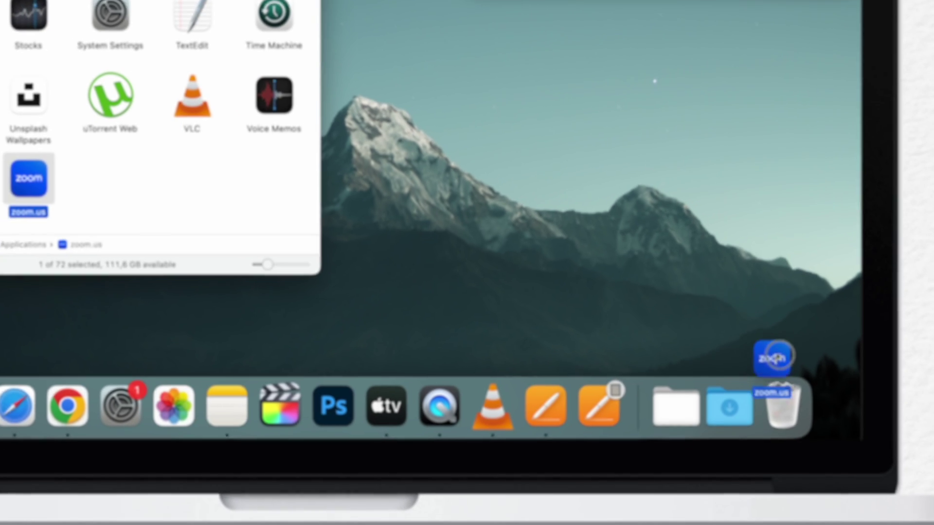
left_click_drag(779, 356, 784, 396)
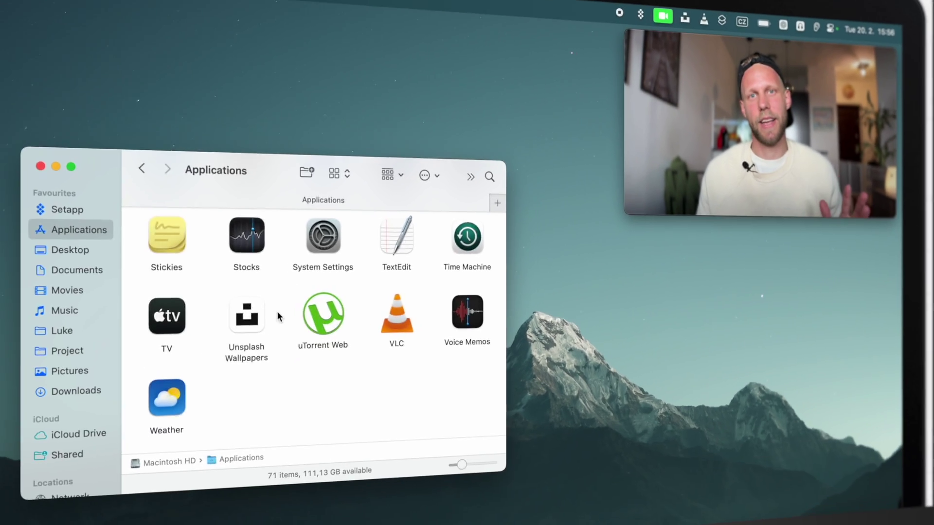
- Open the Adobe Photoshop 2022 folder and select its Uninstall Adobe Photoshop 2022 app
scroll(276, 311, "up", 15)
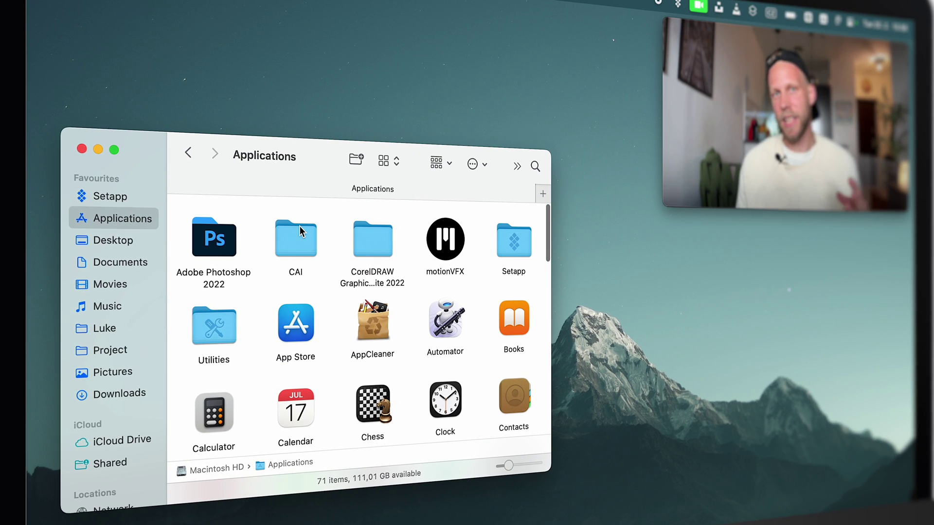
double_click(217, 233)
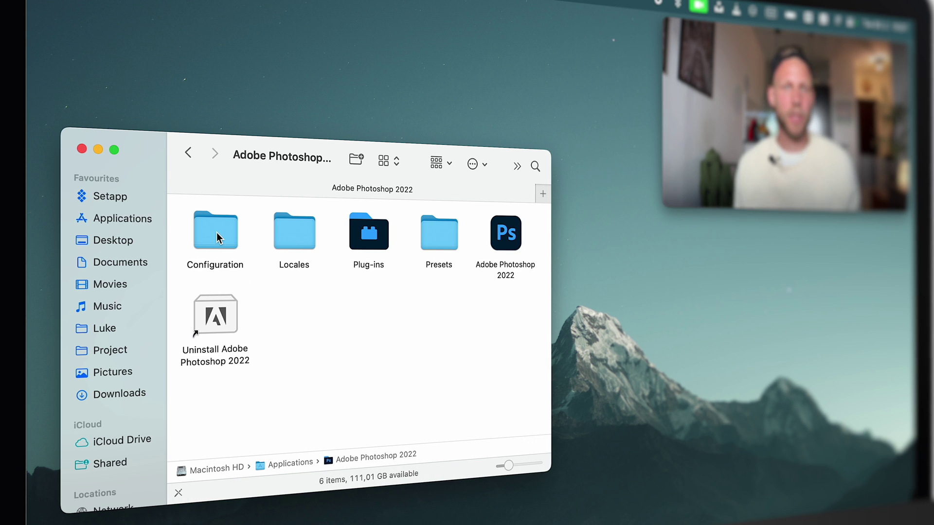
left_click(204, 348)
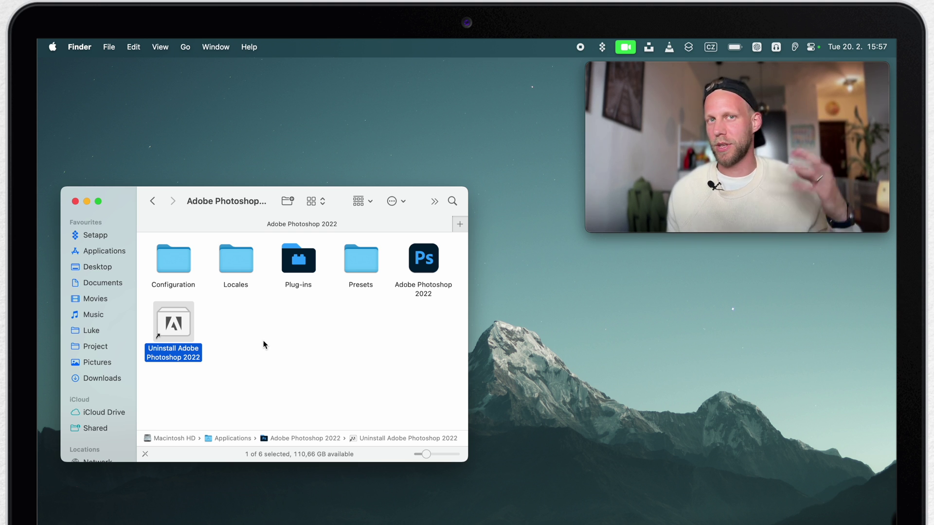
- Close the Photoshop folder, browse Library > Application Support via Go, then return to Applications
left_click(76, 201)
left_click(186, 49)
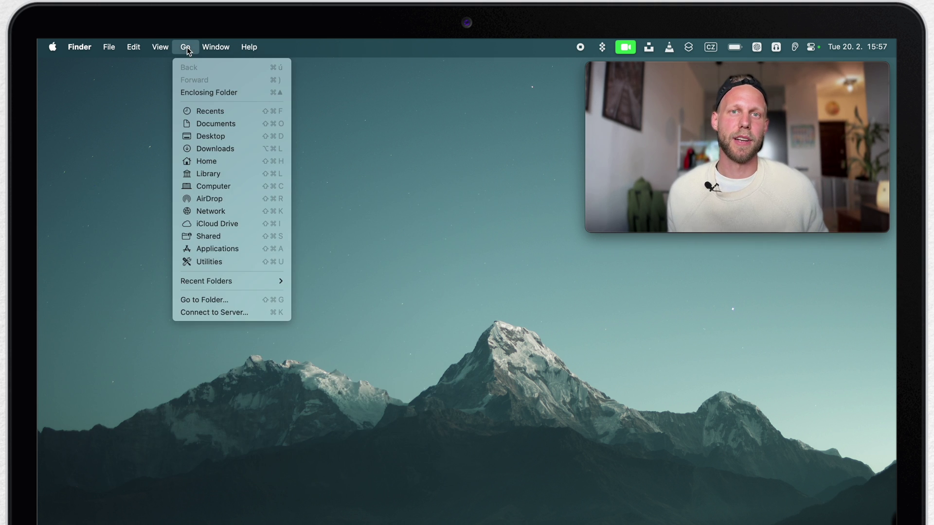
left_click(214, 175)
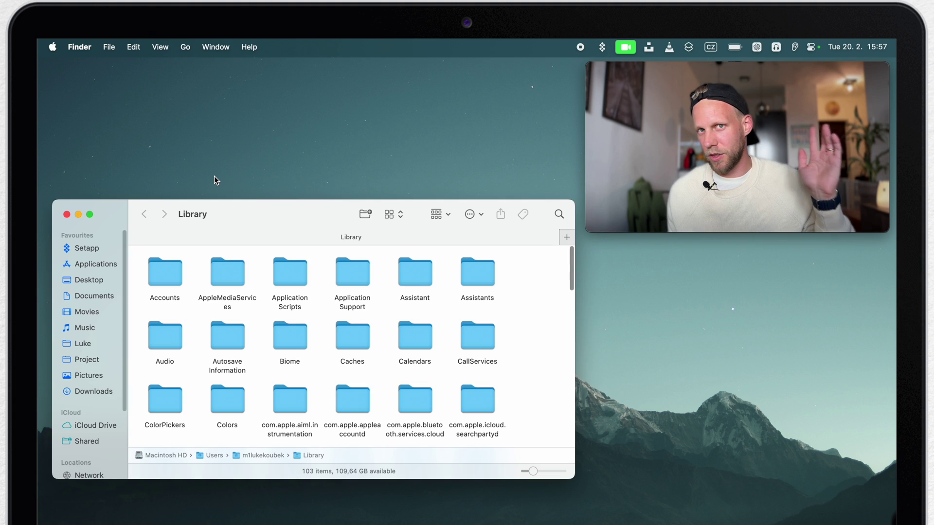
double_click(345, 268)
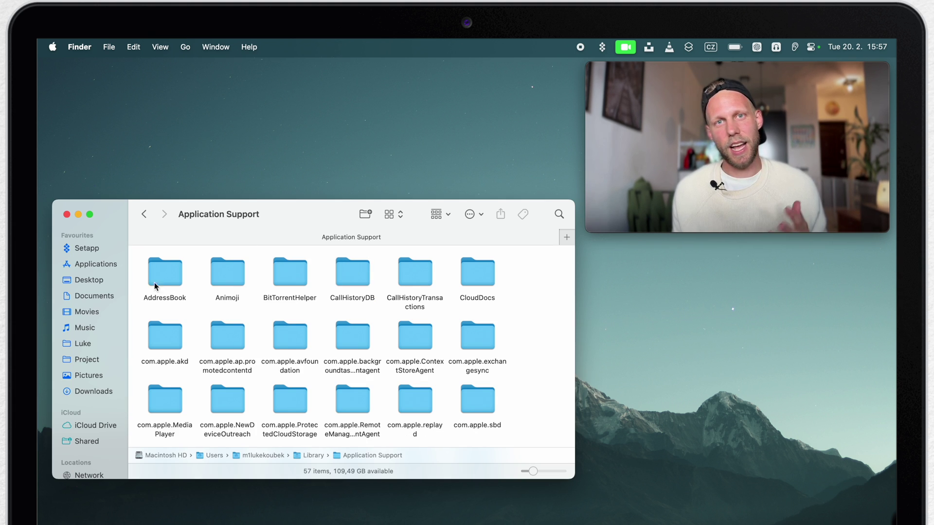
left_click(101, 262)
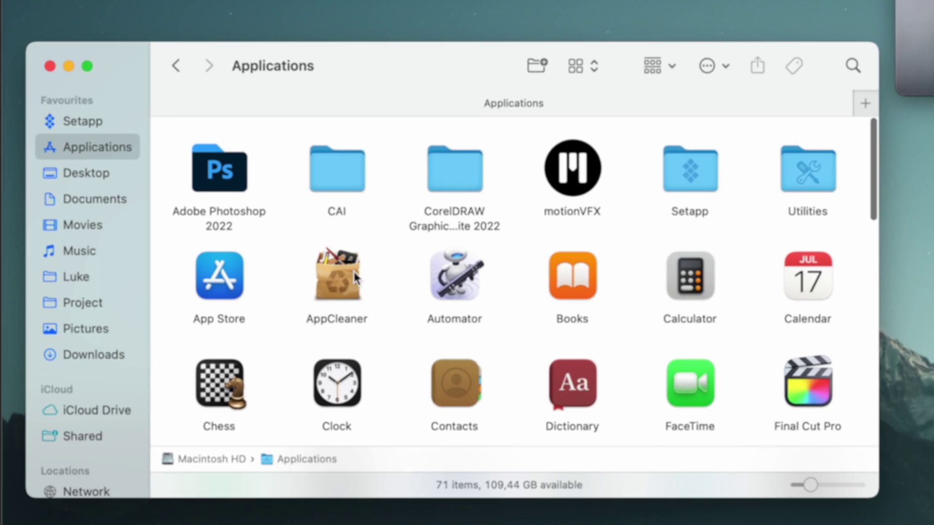
- Launch AppCleaner from Applications and show its list of installed applications
left_click(248, 347)
double_click(359, 273)
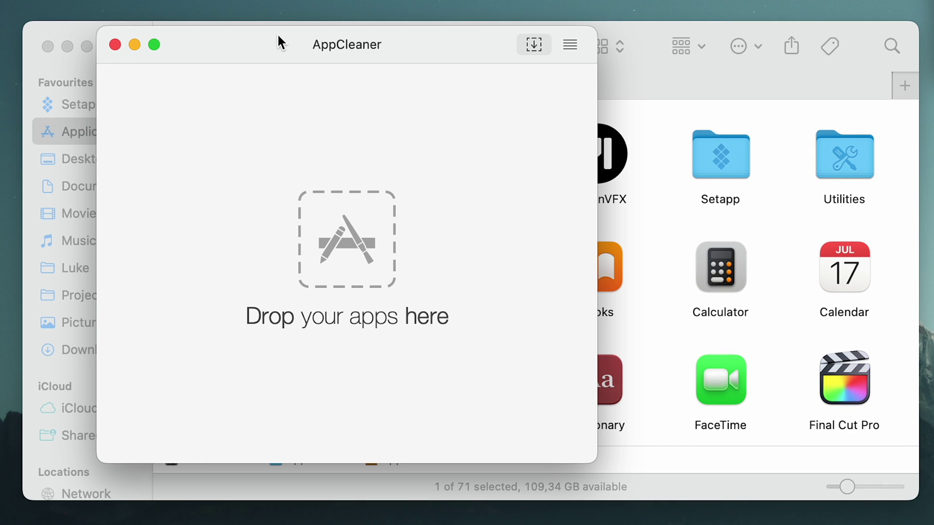
left_click(560, 48)
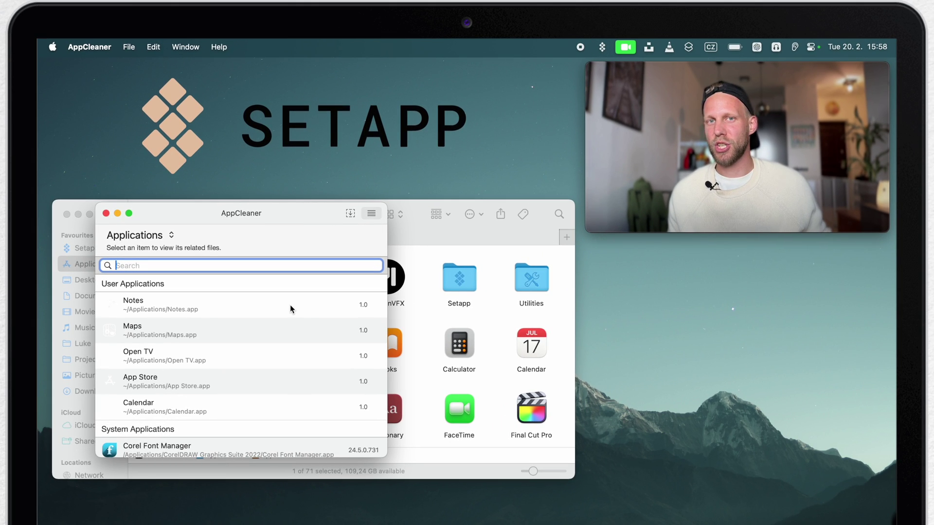
- Close AppCleaner and launch Setapp from the Applications folder
left_click(105, 214)
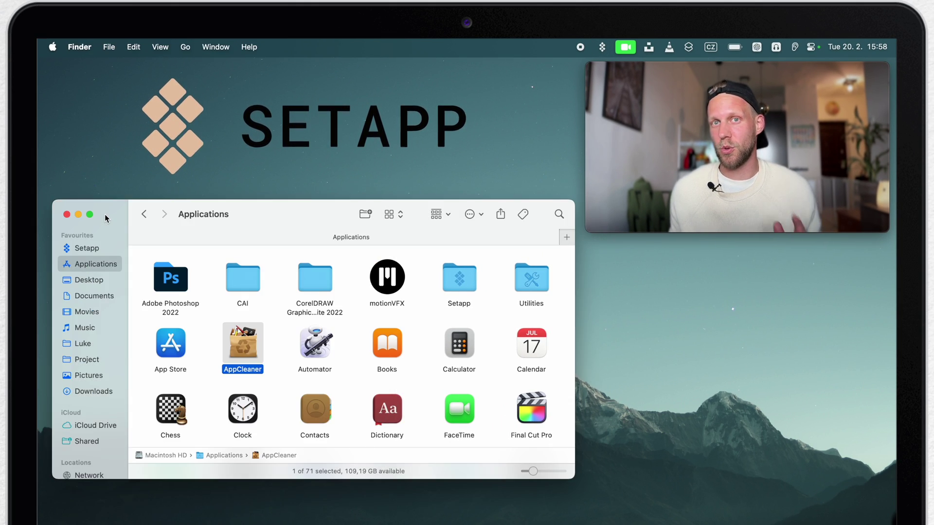
left_click(272, 316)
key("s")
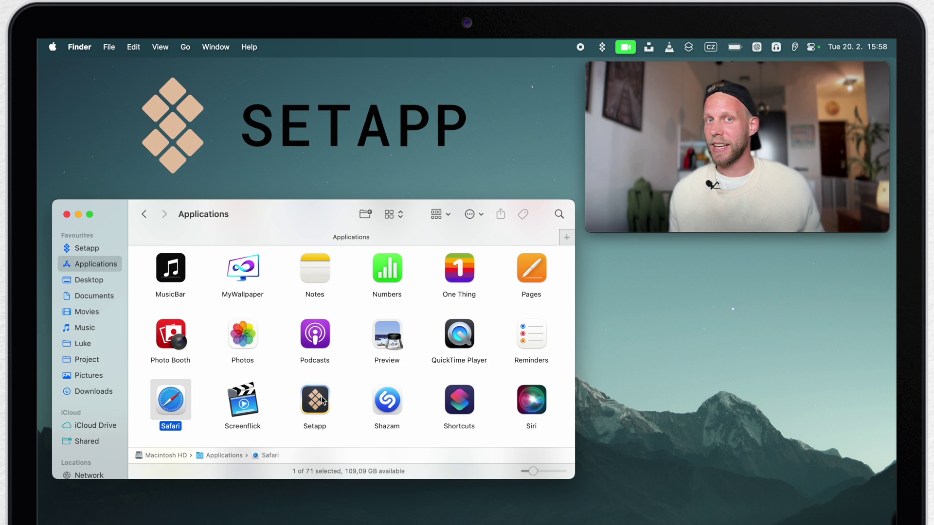
double_click(319, 394)
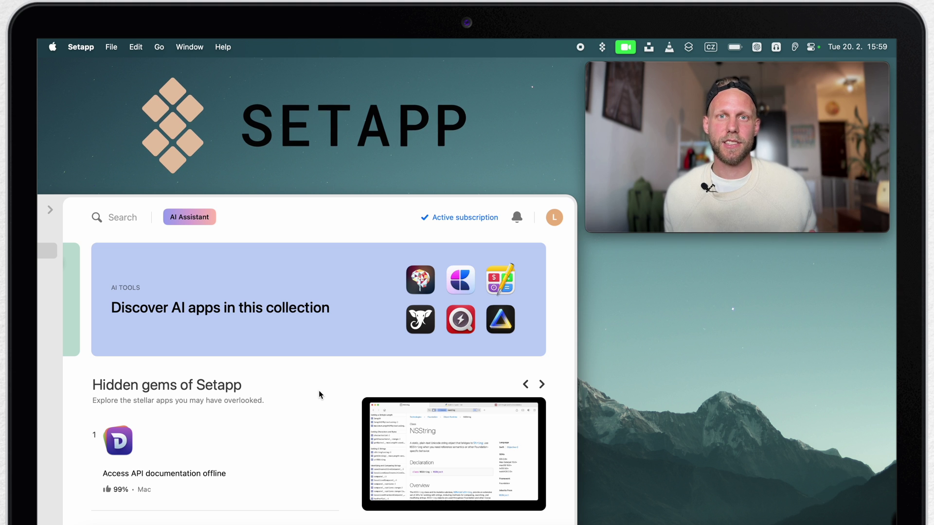
- Find CleanMyMac X under Recommended in Setapp and view its app page
scroll(319, 391, "down", 10)
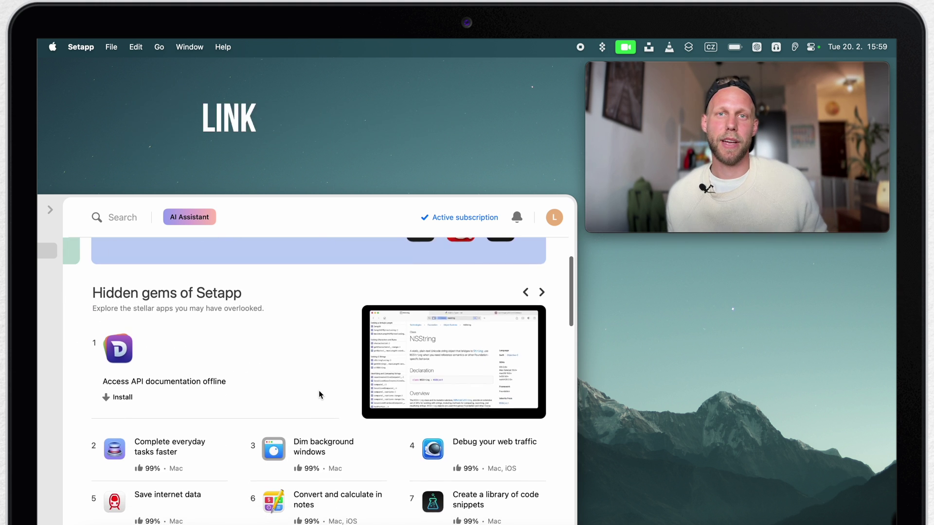
scroll(319, 394, "down", 6)
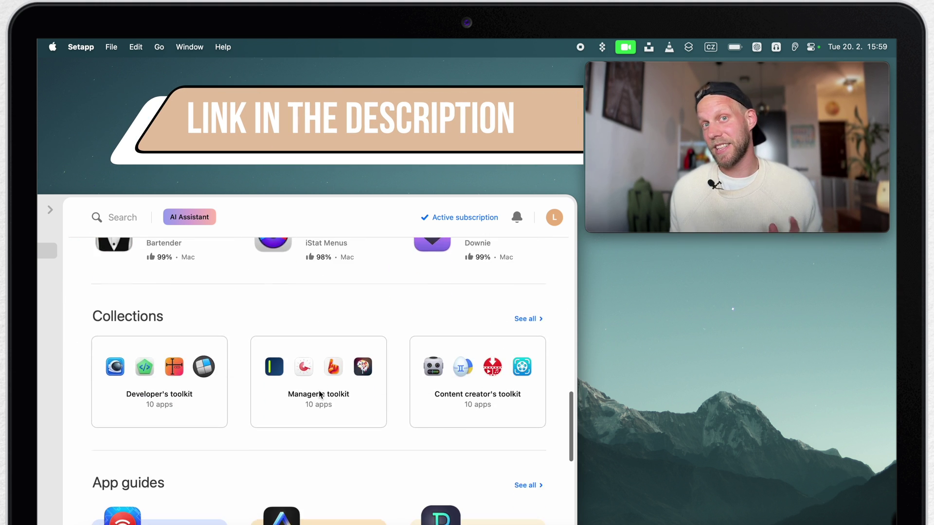
scroll(163, 421, "up", 3)
scroll(163, 421, "up", 2)
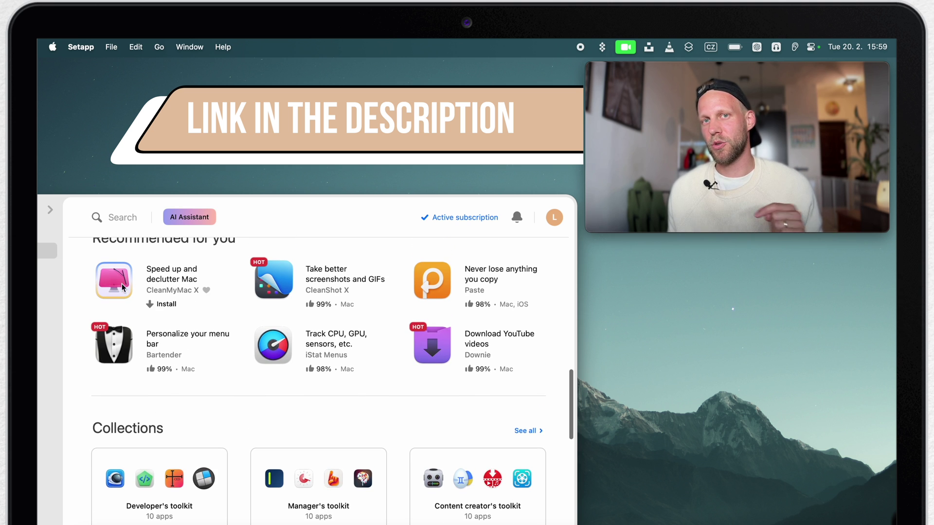
left_click(125, 275)
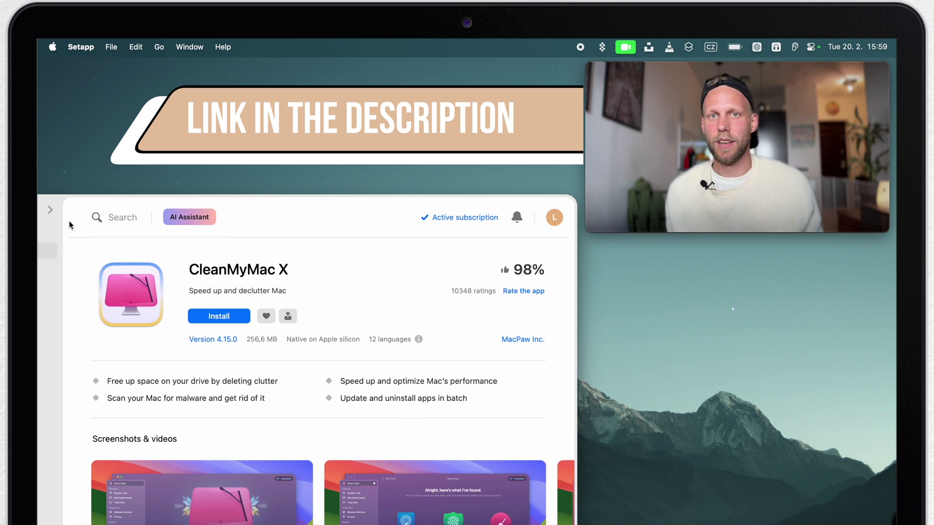
- Close Setapp and the Finder Applications window, leaving the bare desktop
left_click(61, 201)
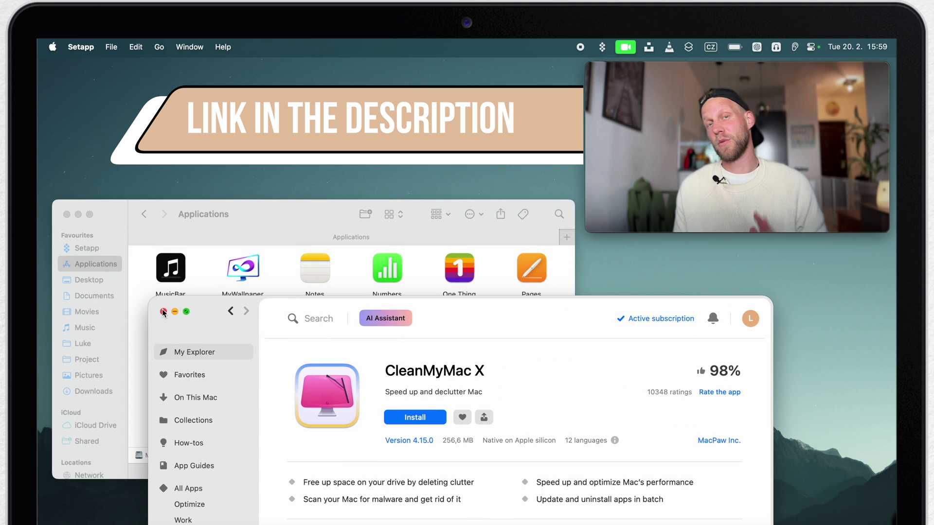
left_click(157, 309)
left_click(67, 214)
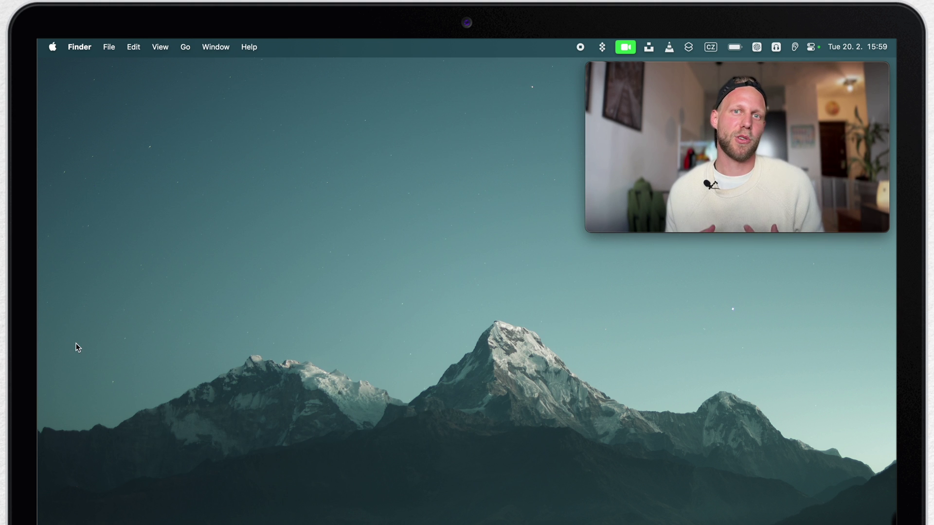